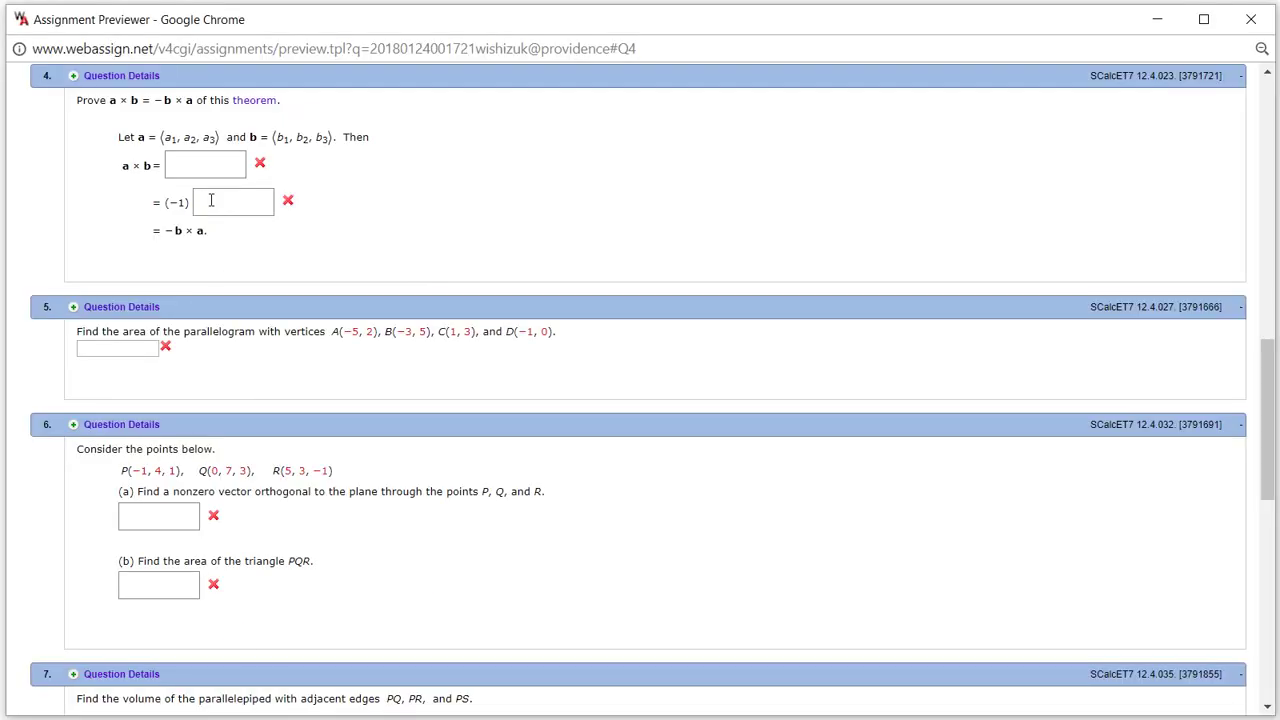
- In question 4's a × b answer, start an angle-bracket vector with first component a_2b_3 - a_3b_2
left_click(195, 160)
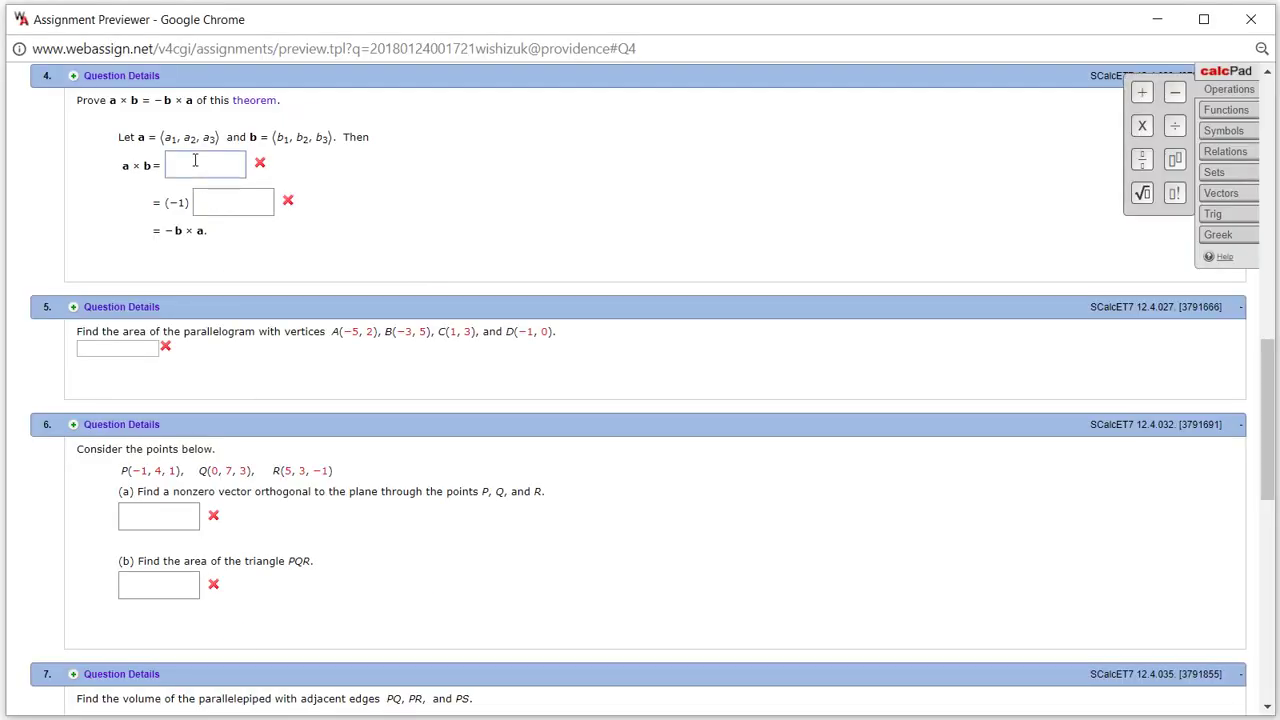
type("< >")
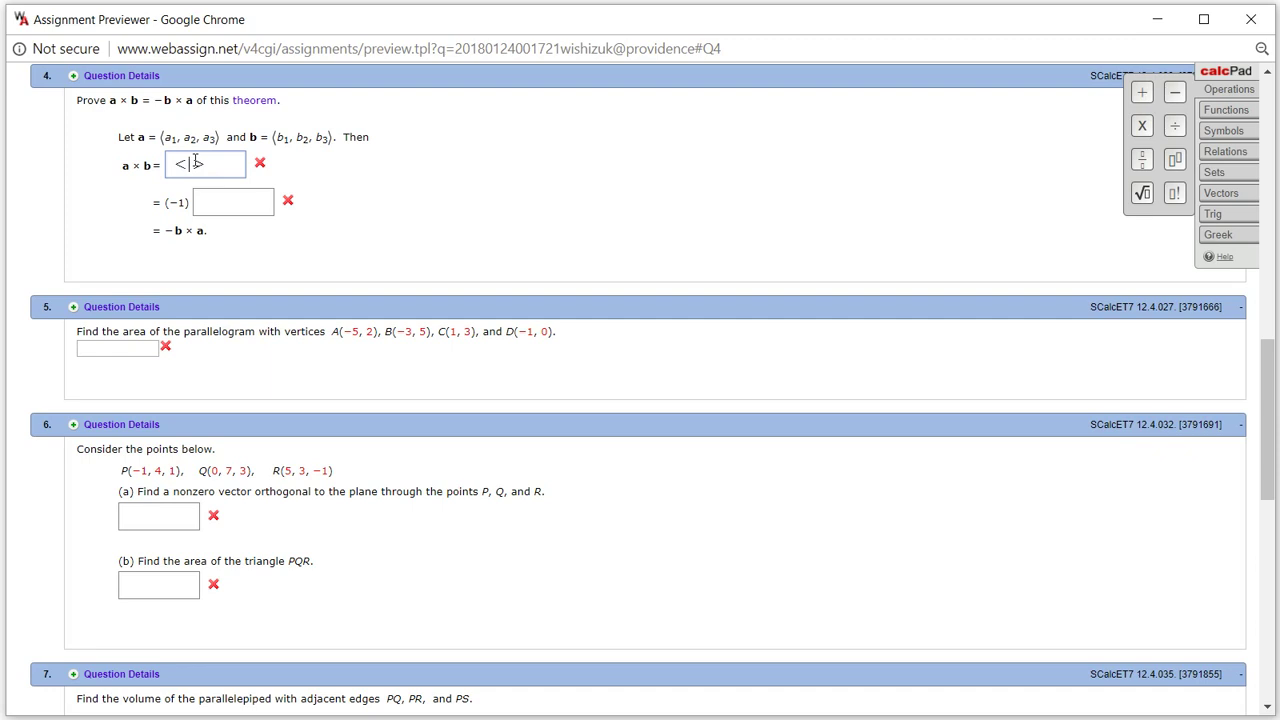
type("a_2")
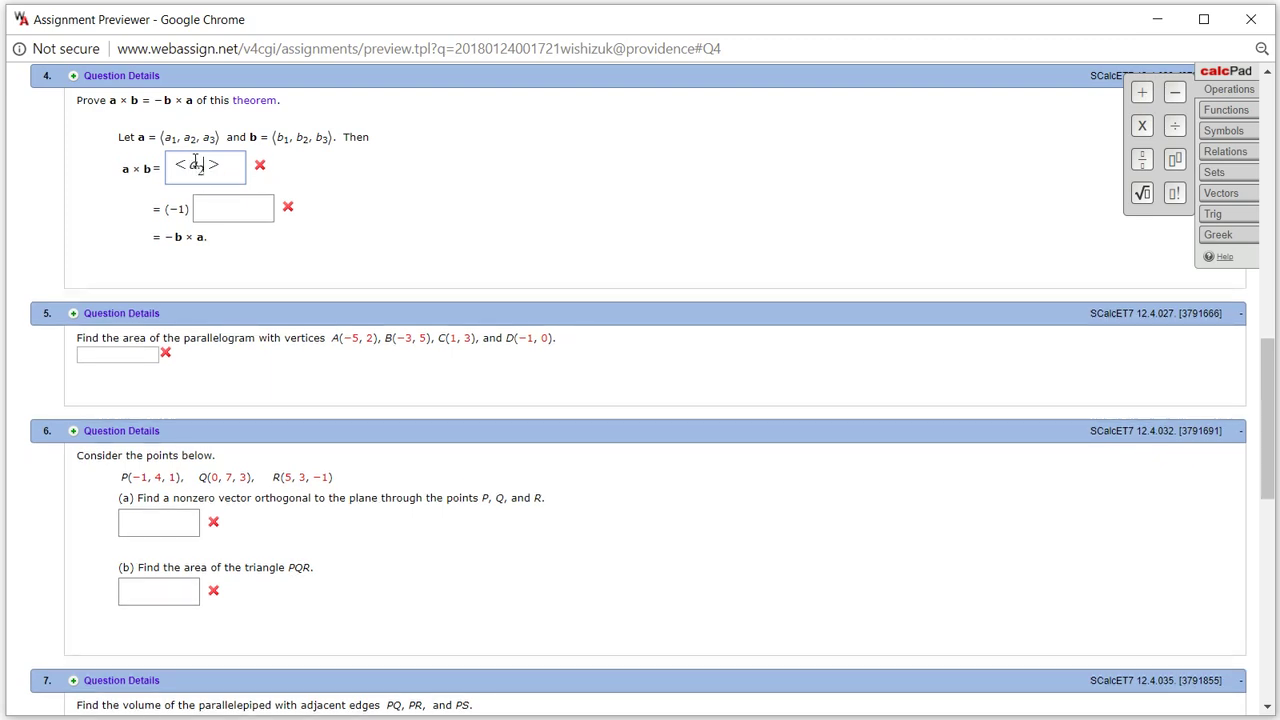
type("b ")
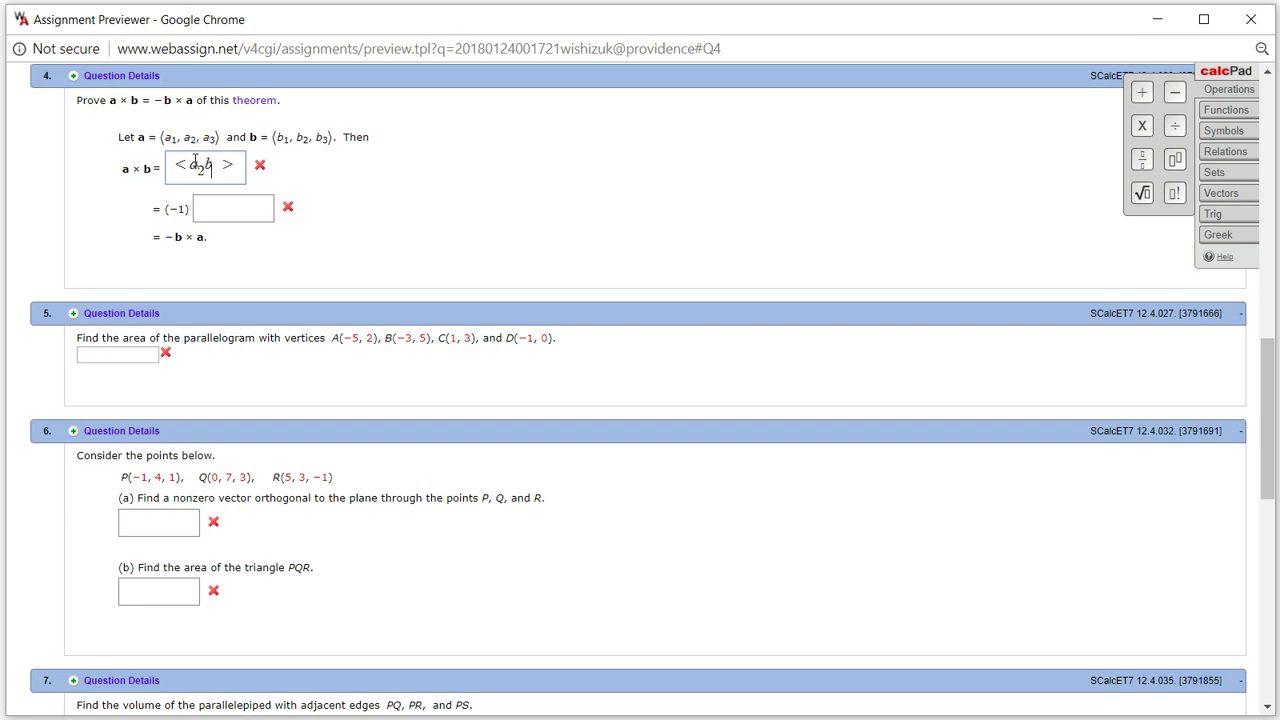
type("_3-a_3")
key("Right")
type("b")
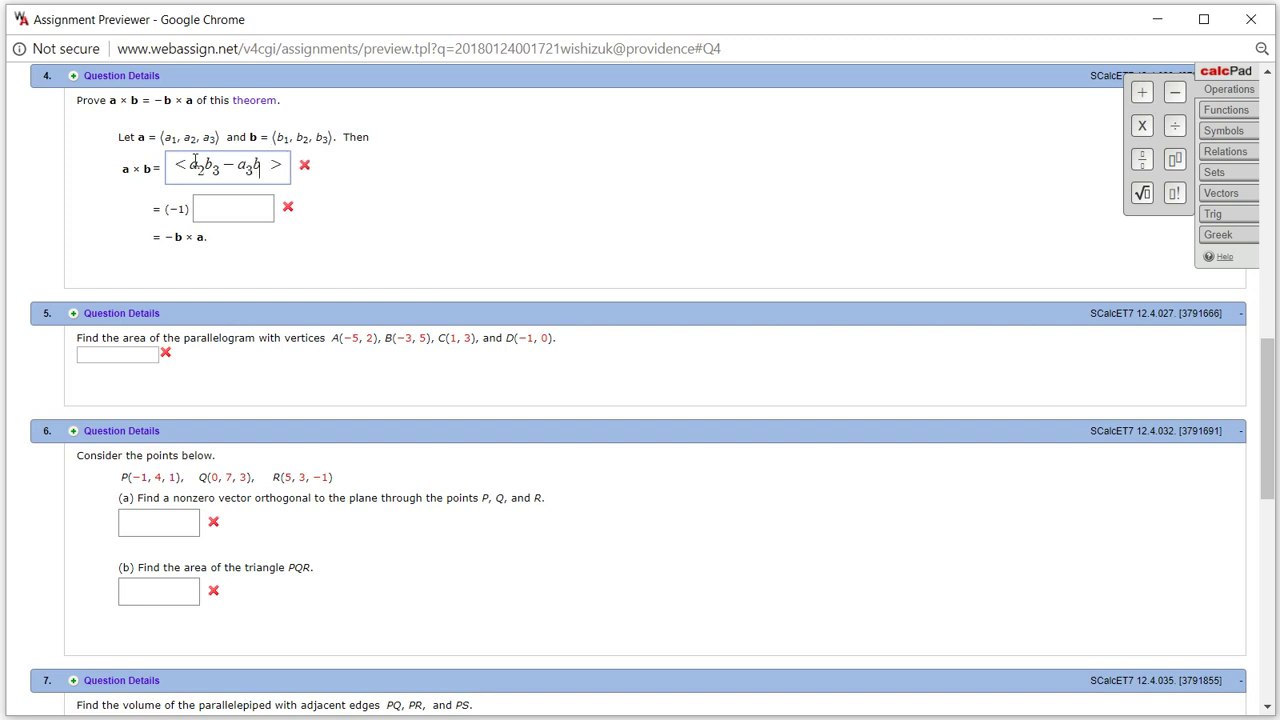
type("_1")
key("Right")
- Add -(a_1b_3 - a_3b_1) as the second component of the a × b vector
type(",-(")
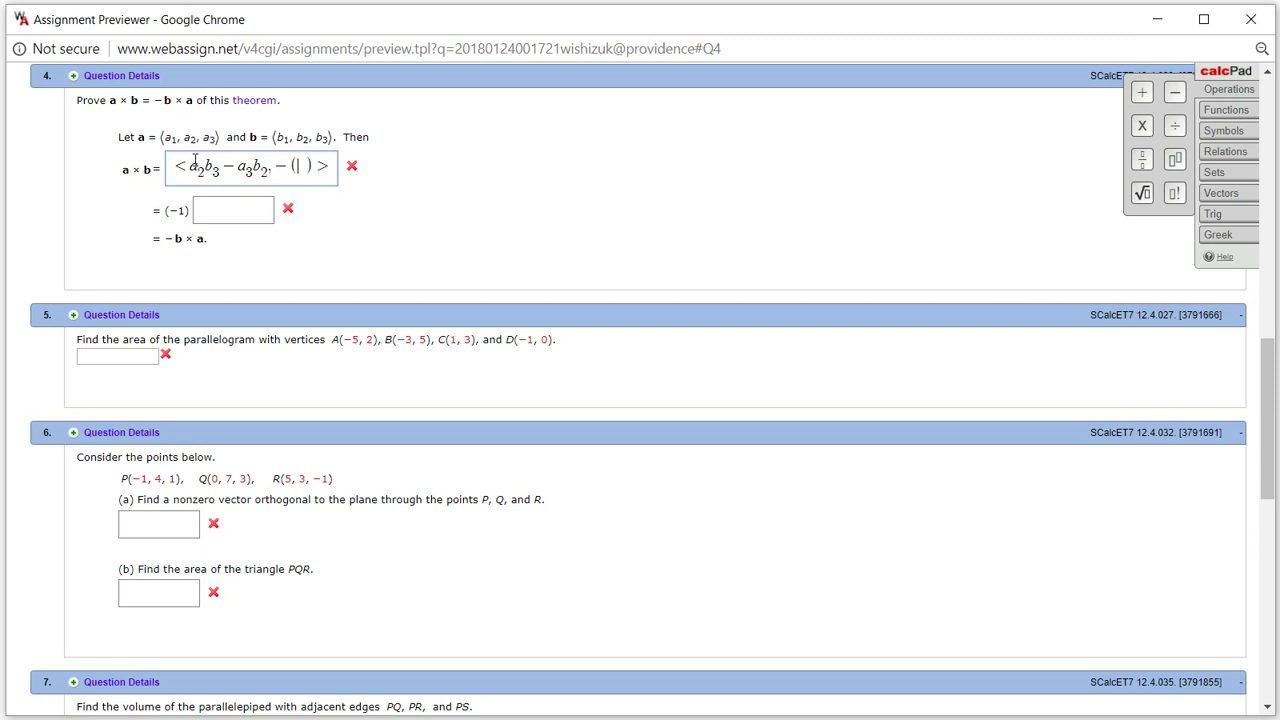
type("a_1")
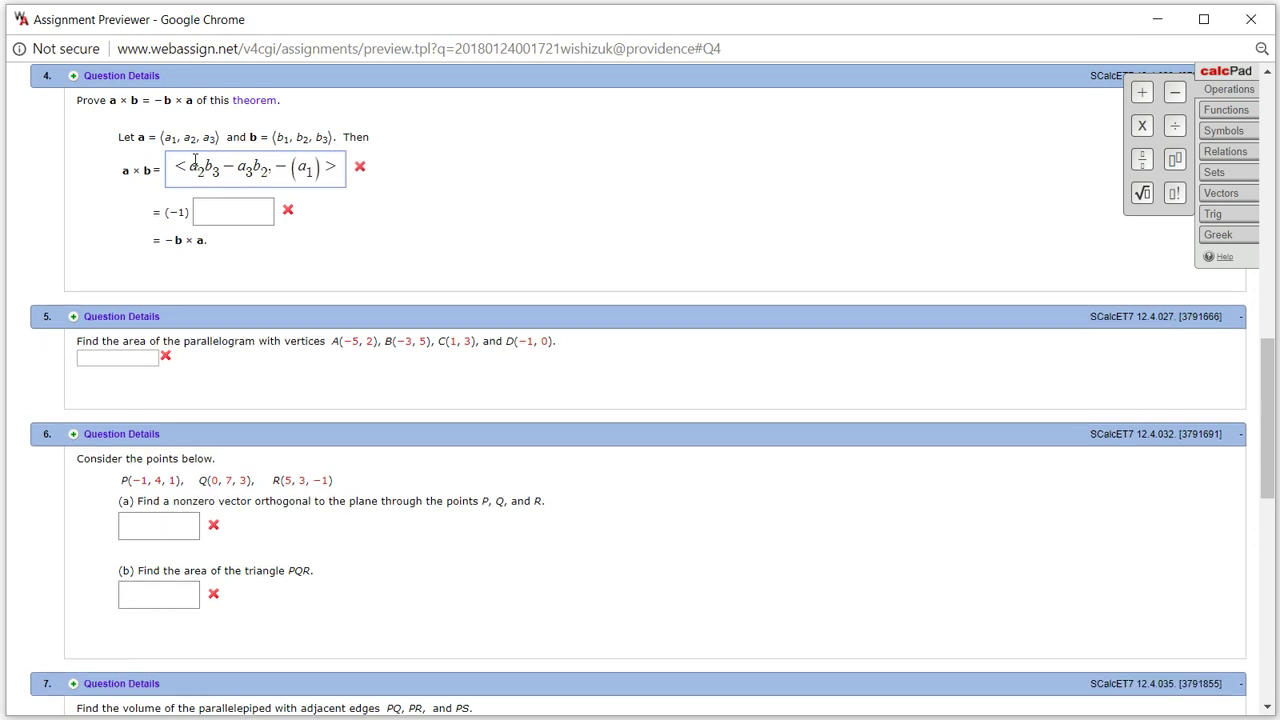
key("Right")
type("b_3")
key("Right")
type("-a_3")
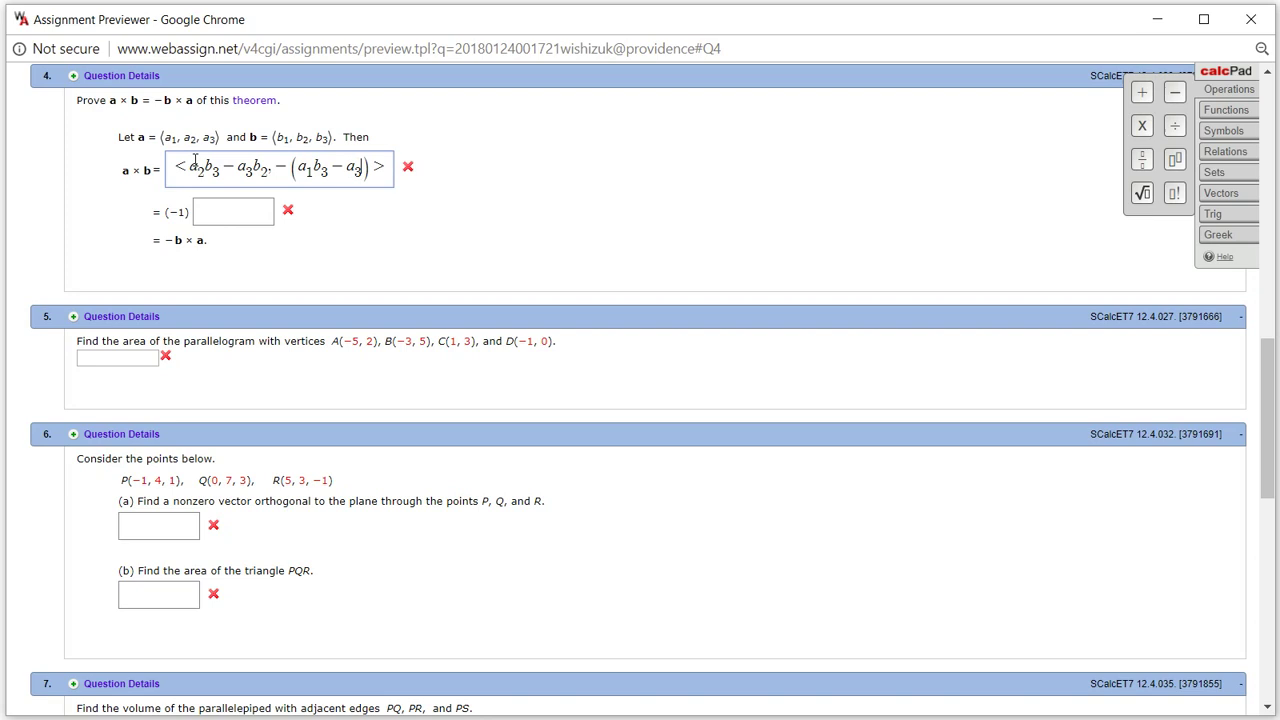
key("Right")
type("b_1")
key("Right")
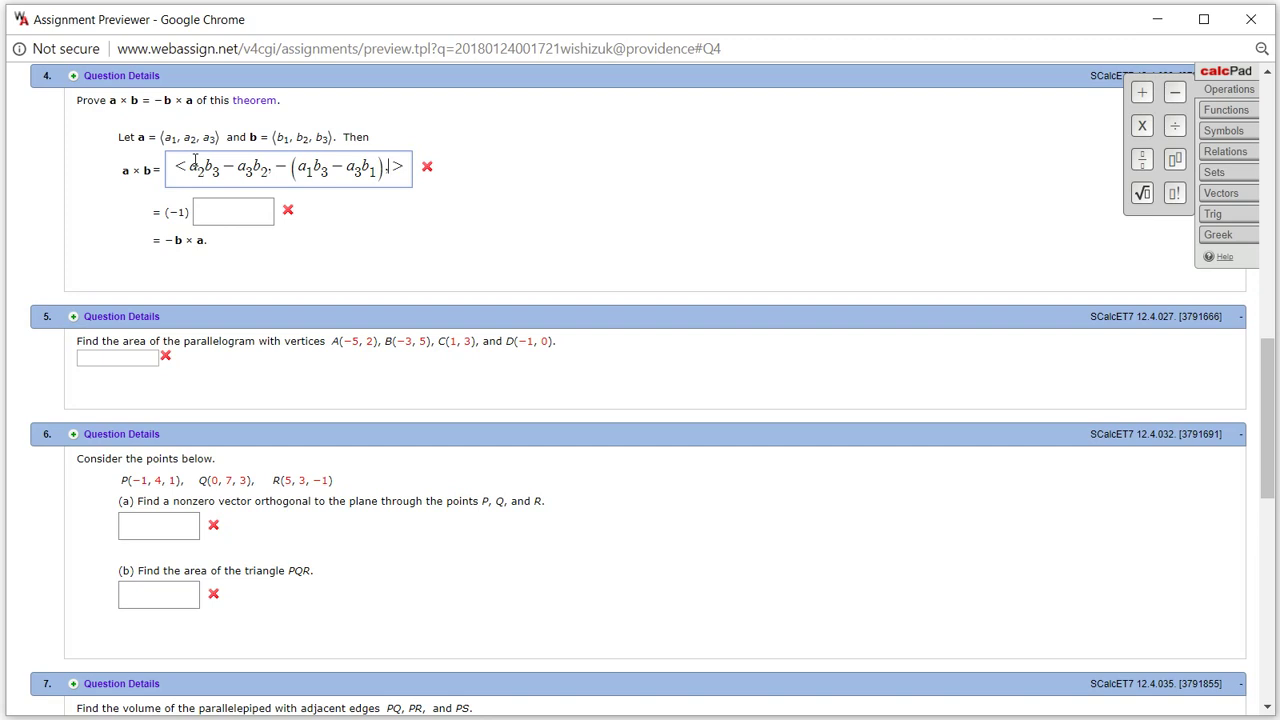
- Complete the a × b vector with the third component a_1b_2 - a_2b_1
type(",a_1")
key("Right")
type("b_2")
key("Right")
type("- a")
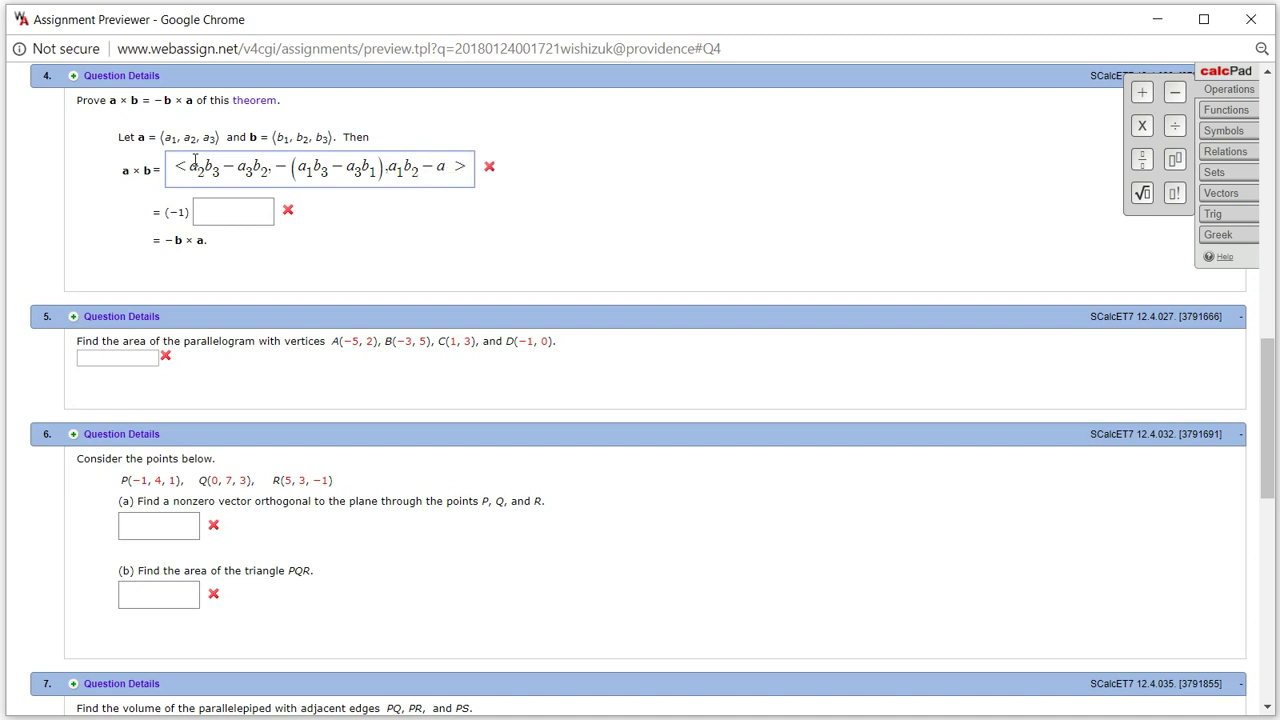
type("_2")
key("Right")
type("b_1")
- In the answer after the (−1) factor, start an angle-bracket vector with first component b_2a_3 - b_3a_2
left_click(209, 212)
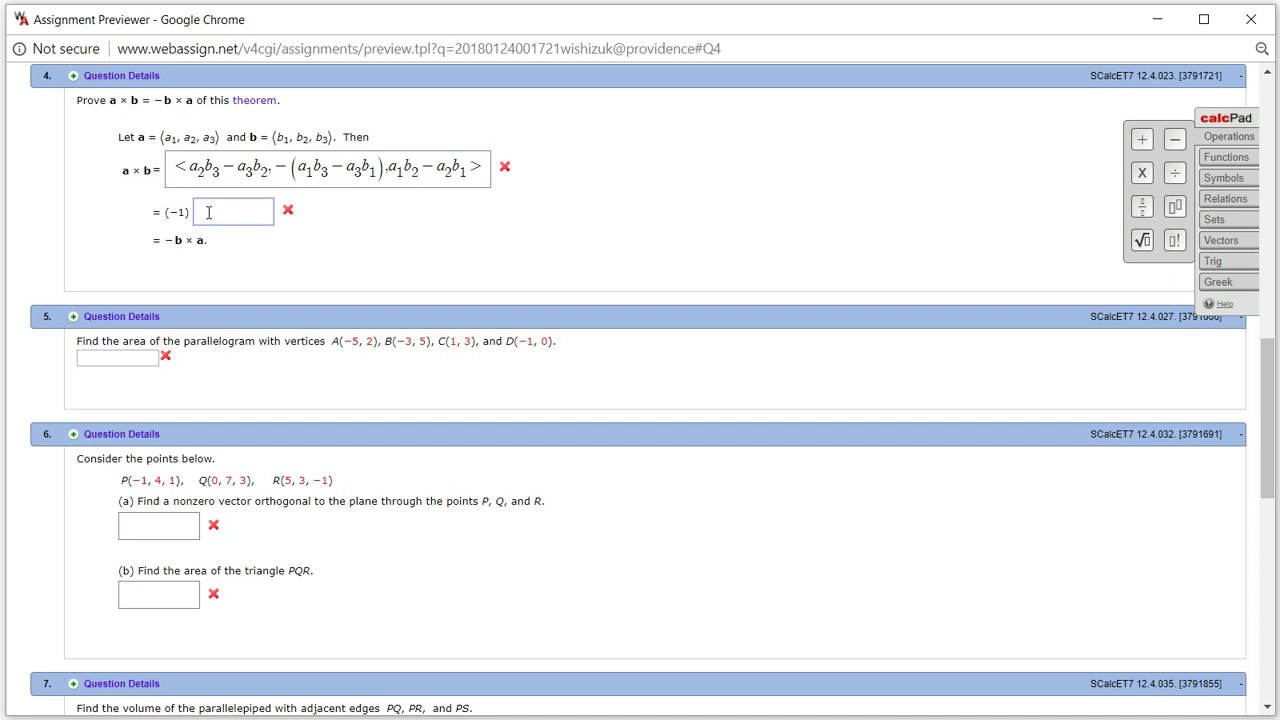
type("<")
type("b_2")
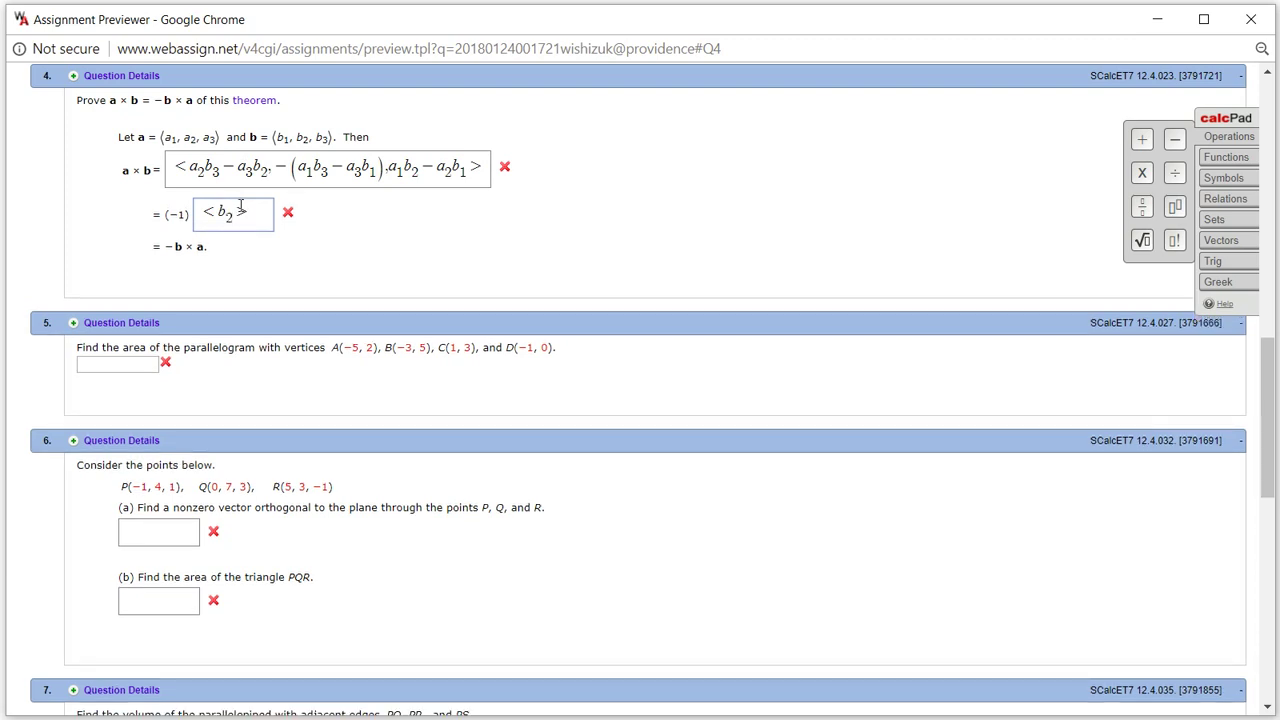
type("a_3-b_3")
key("Right")
type("a_2")
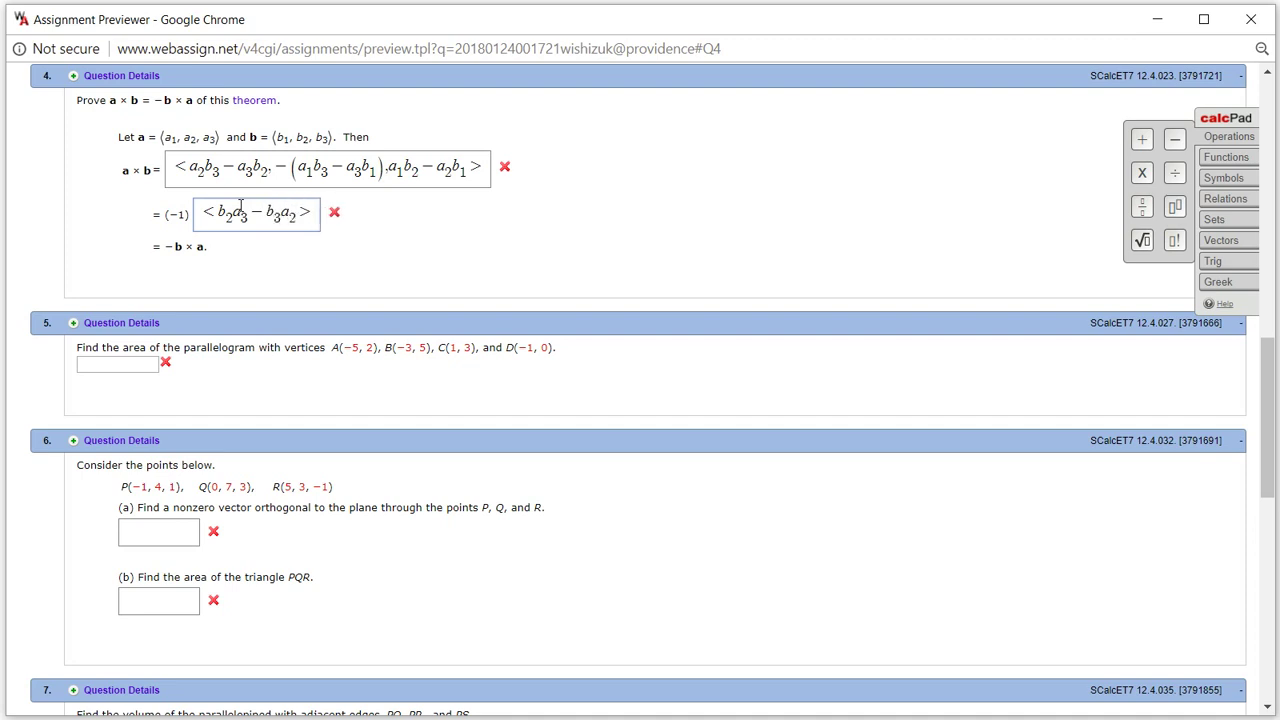
- Complete the vector after (−1) with second component -(b_1a_3 - b_3a_1) and third component b_1a_2 - b_2a_1
key("Right")
type("-")
type("(")
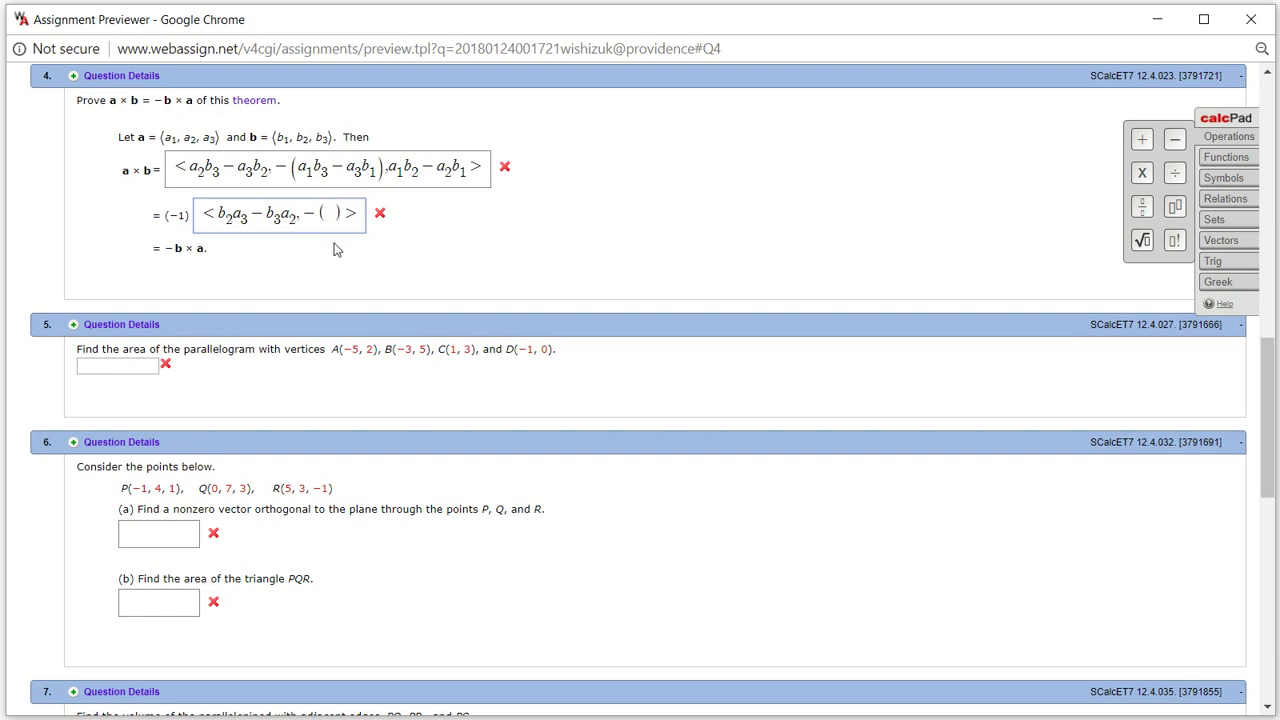
type("b_1")
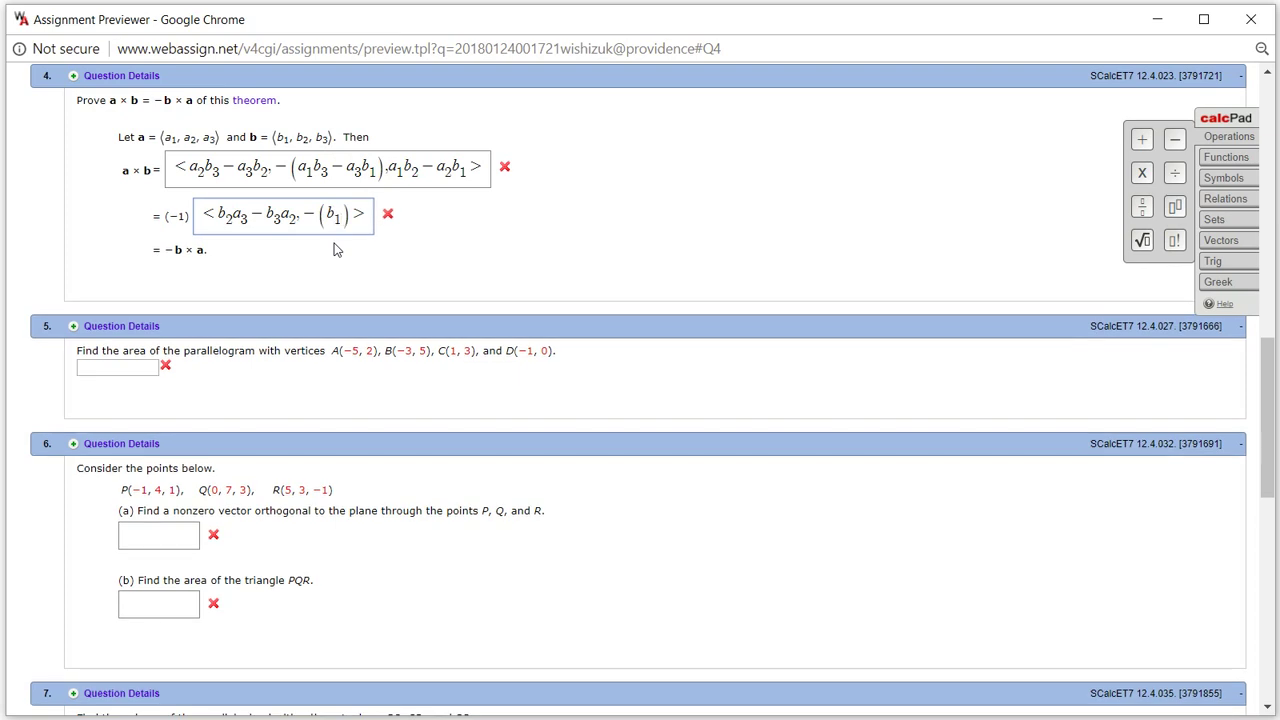
type("a_3-")
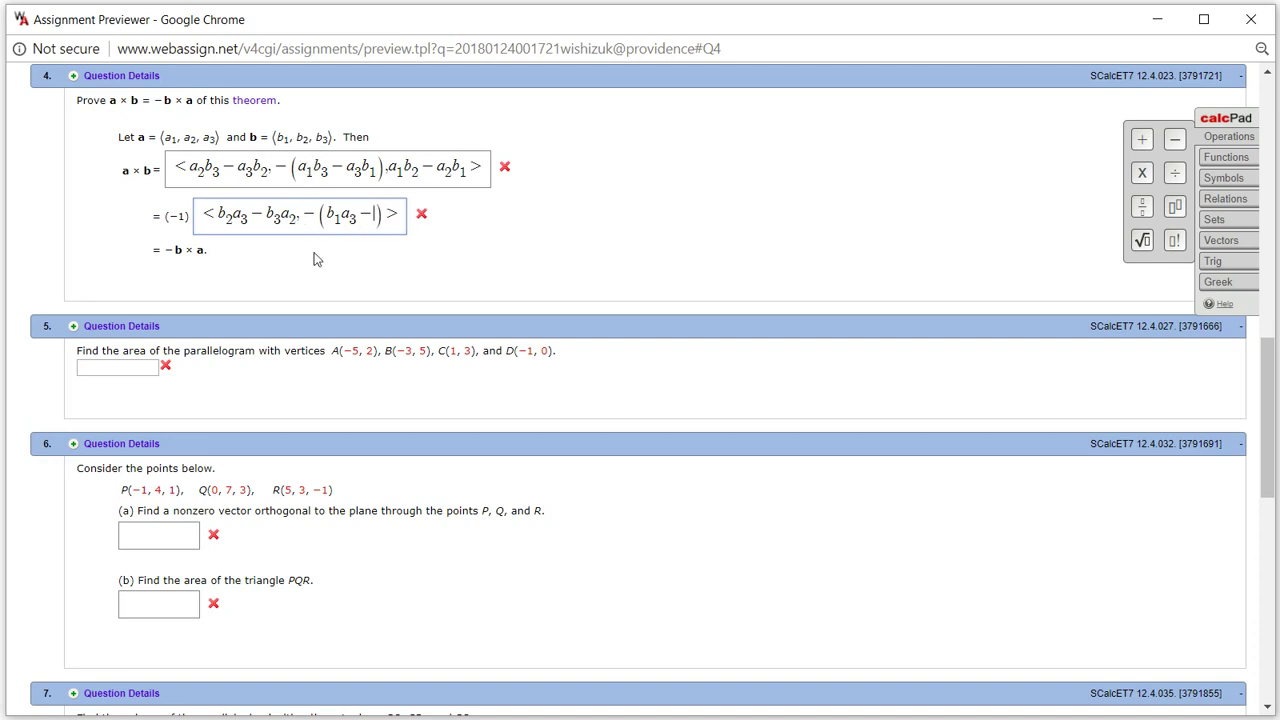
type("b_3")
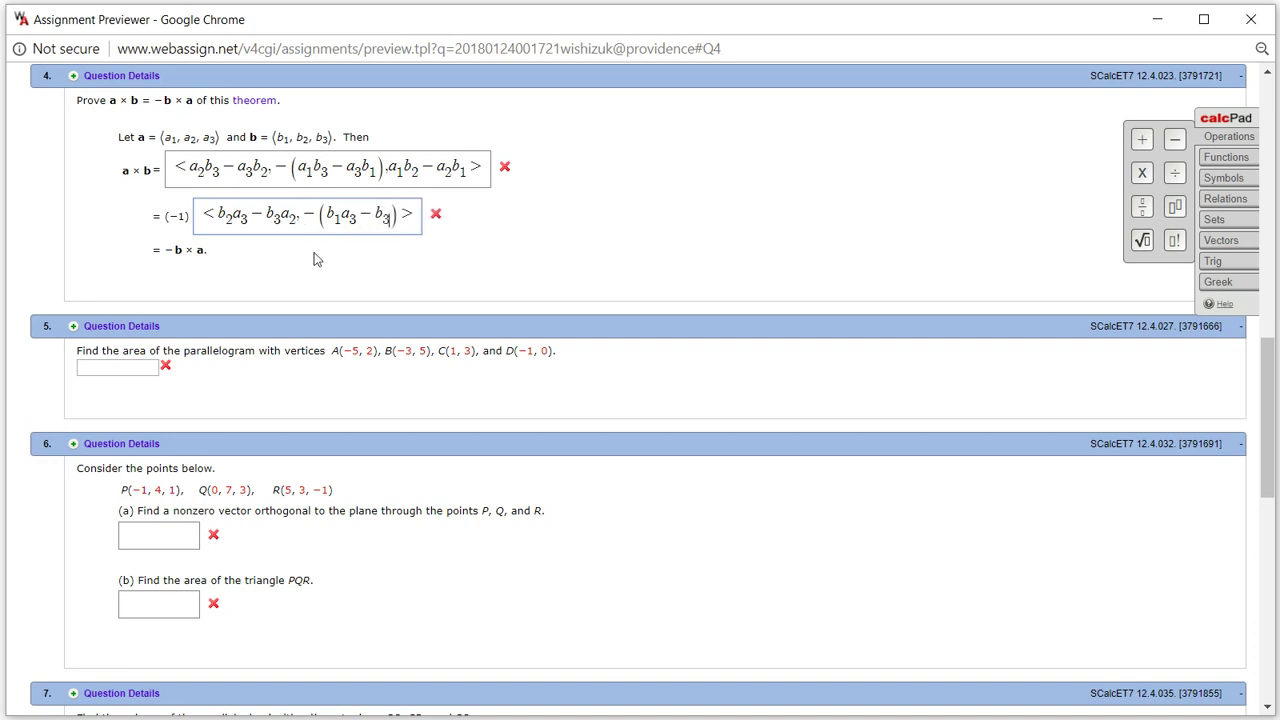
key("Right")
type("a_1)")
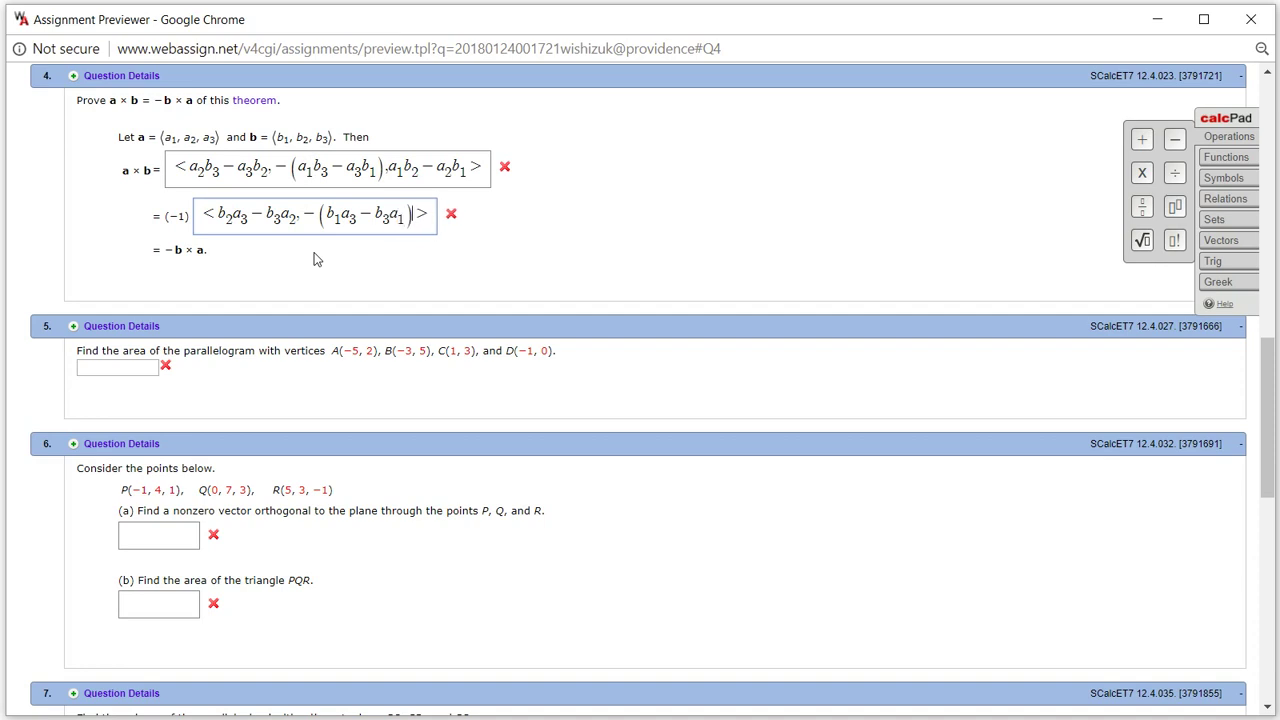
type(",b_1a_2 ")
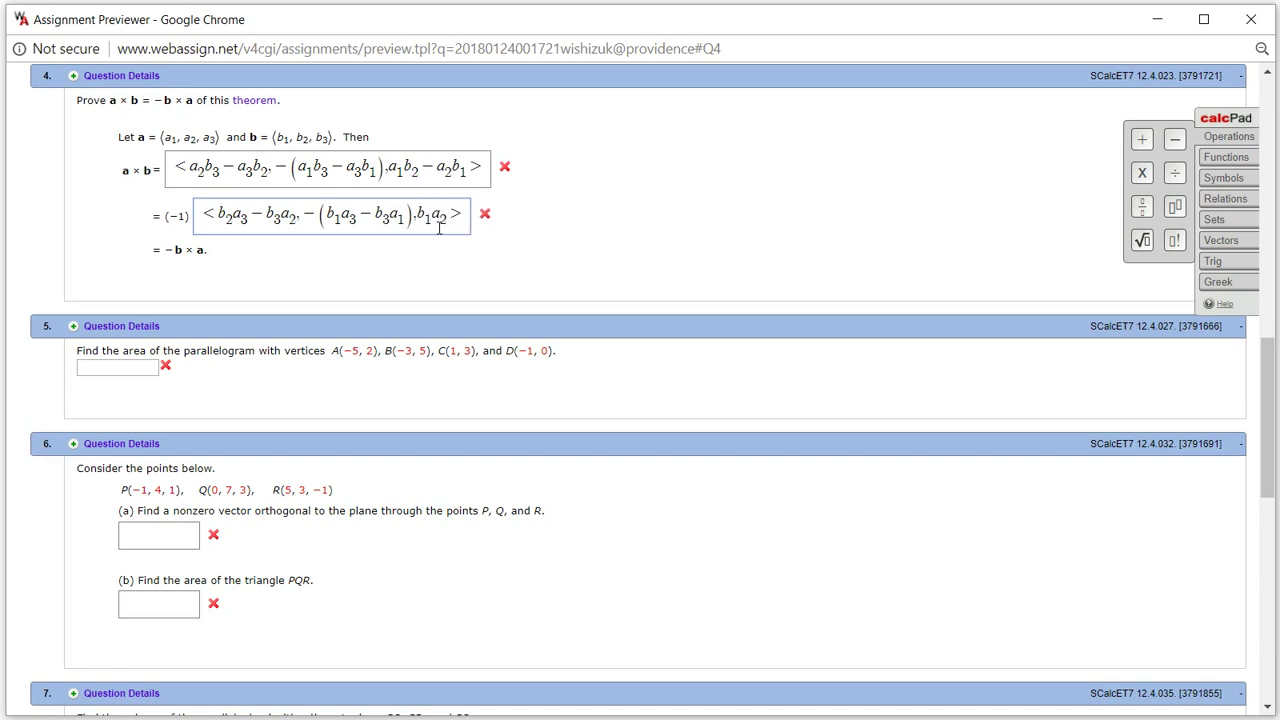
type("- b_2a_1")
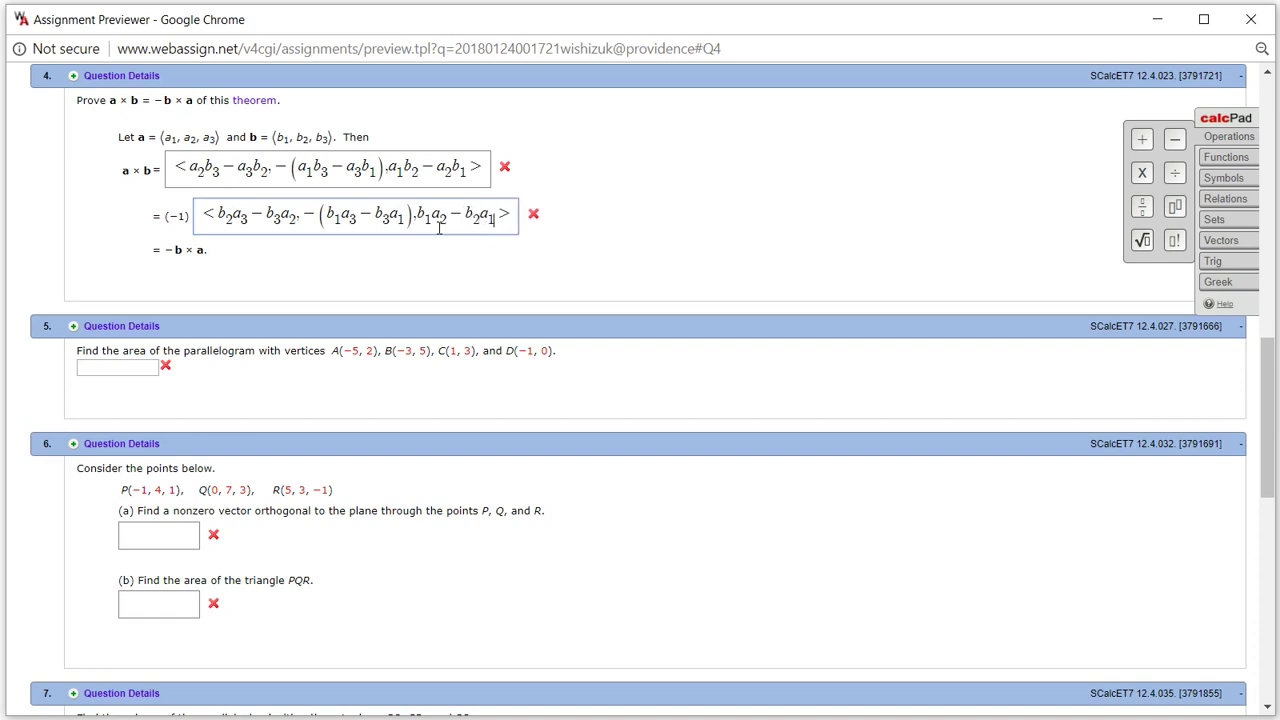
- Submit the assignment for testing to check the question 4 answers
scroll(694, 240, "down", 1)
scroll(694, 240, "up", 2)
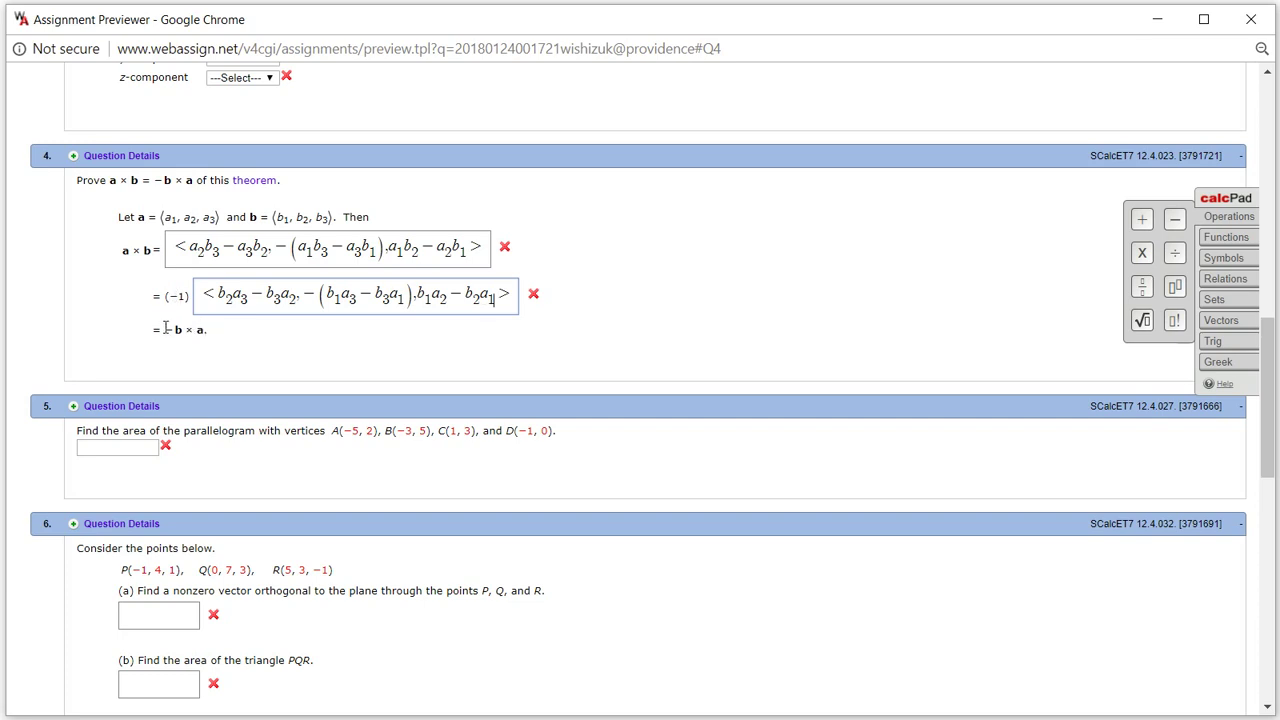
scroll(251, 631, "down", 15)
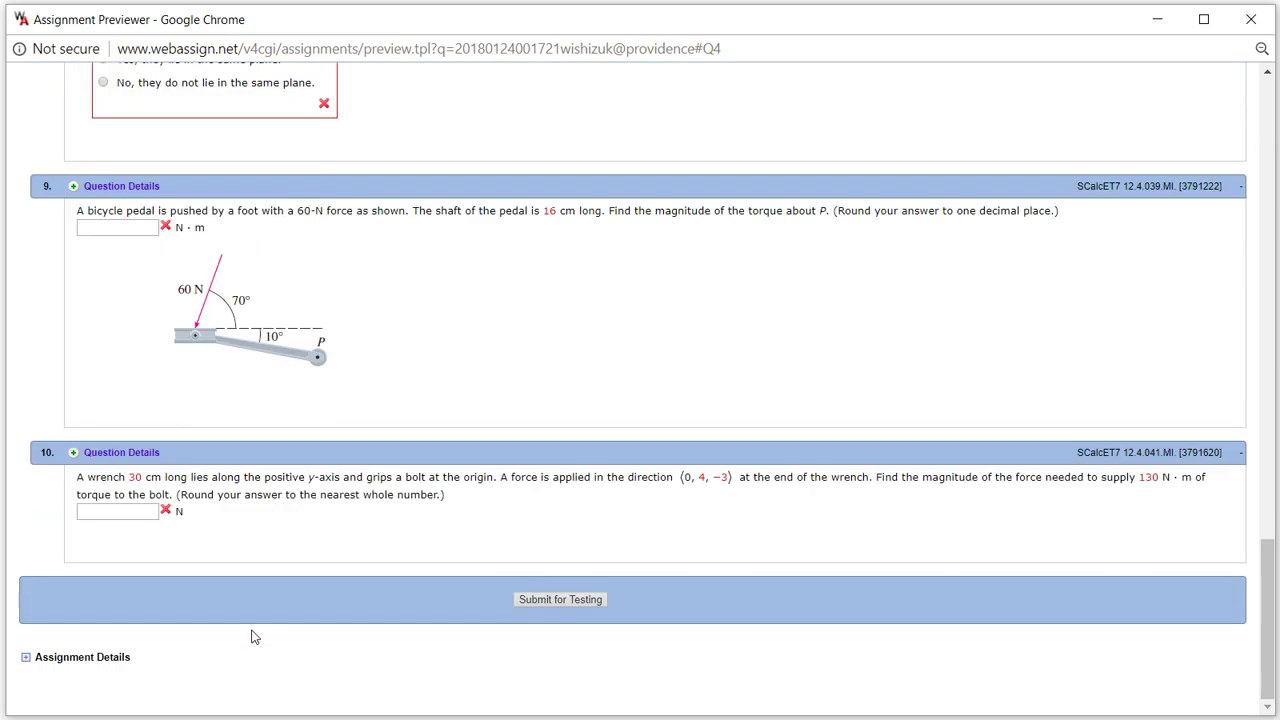
left_click(560, 601)
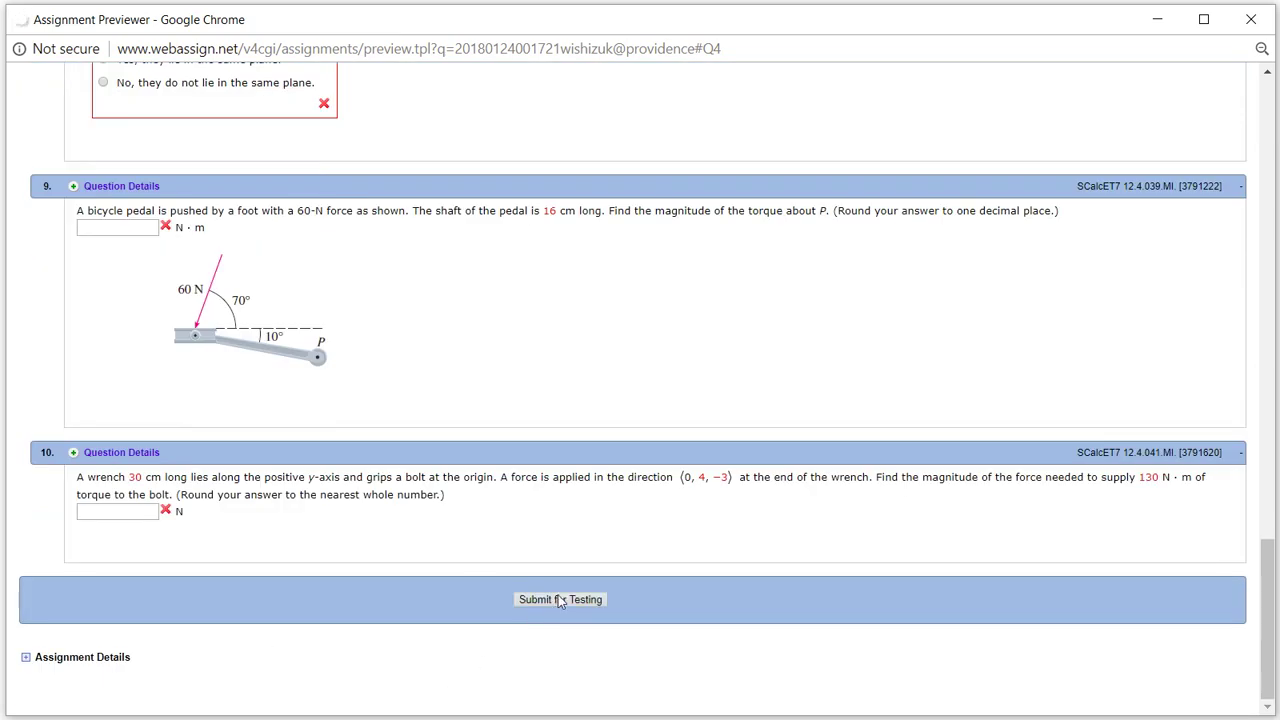